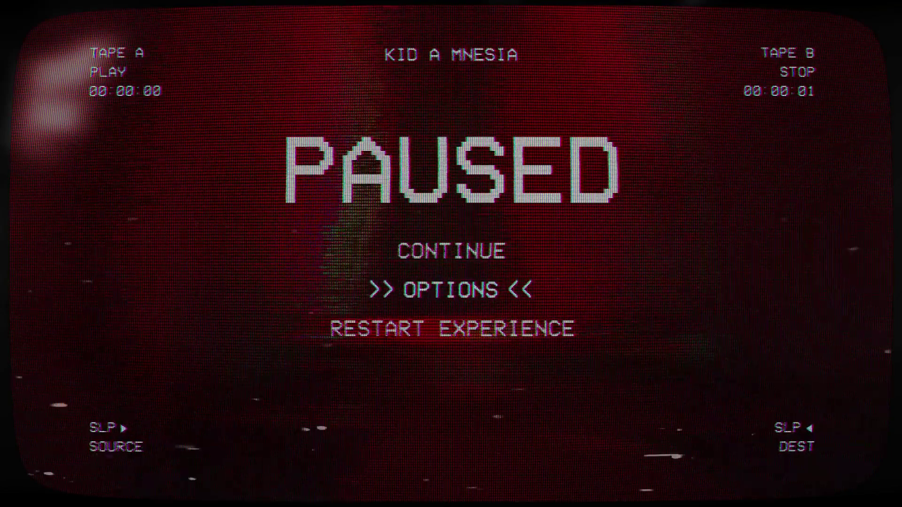
Raise the look sensitivity one notch from 1.25 in Controls options, then resume
{"action": "key", "text": "Return"}
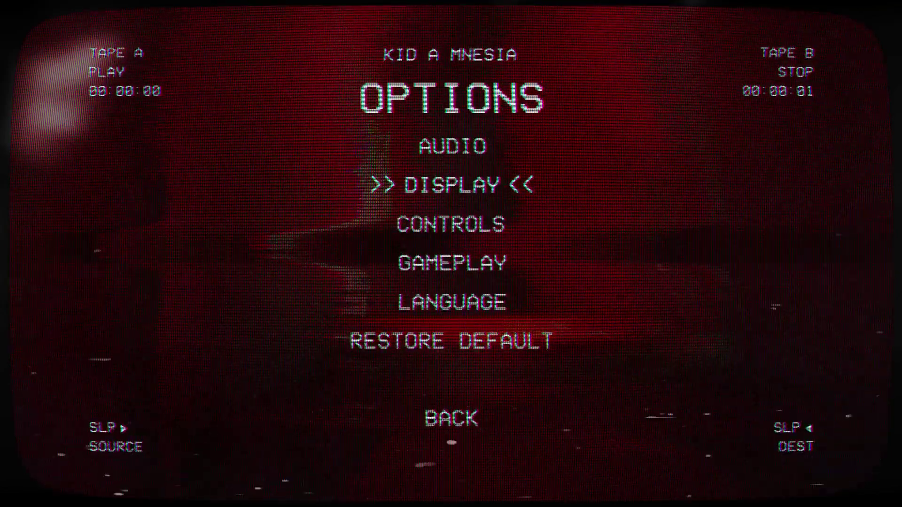
{"action": "key", "text": "Return"}
{"action": "key", "text": "Down"}
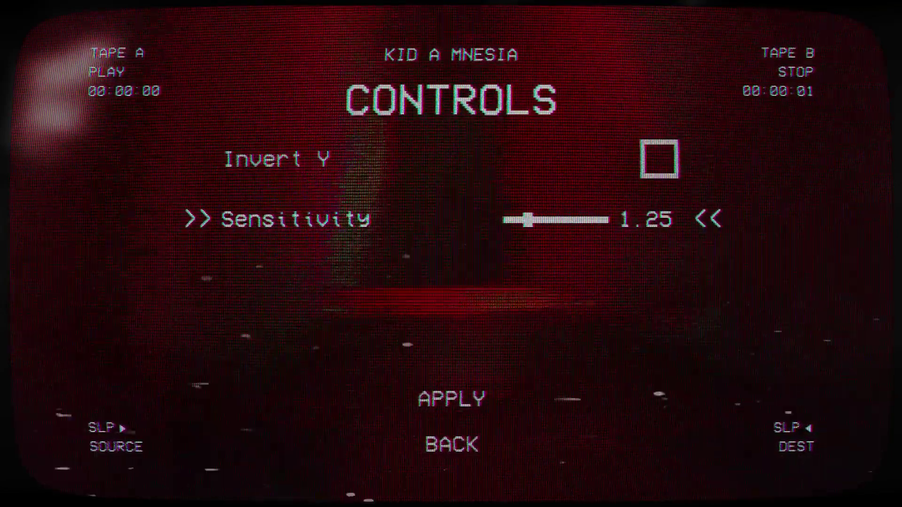
{"action": "key", "text": "Right"}
{"action": "key", "text": "Right"}
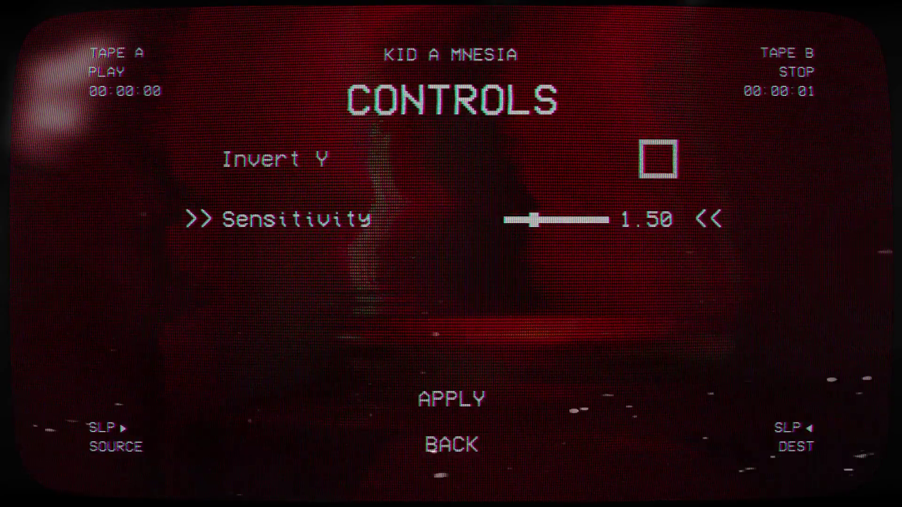
{"action": "key", "text": "Return"}
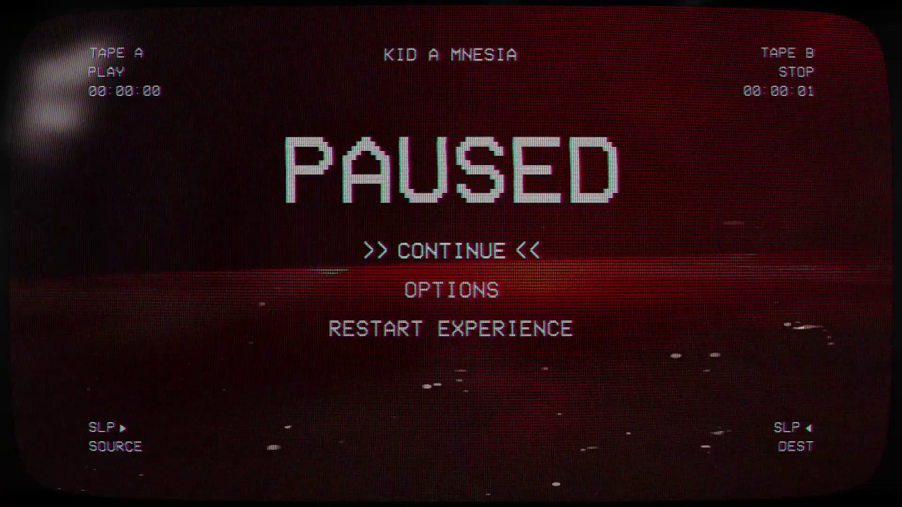
Raise the look sensitivity another notch in Controls and resume the exhibition walk
{"action": "key", "text": "Return"}
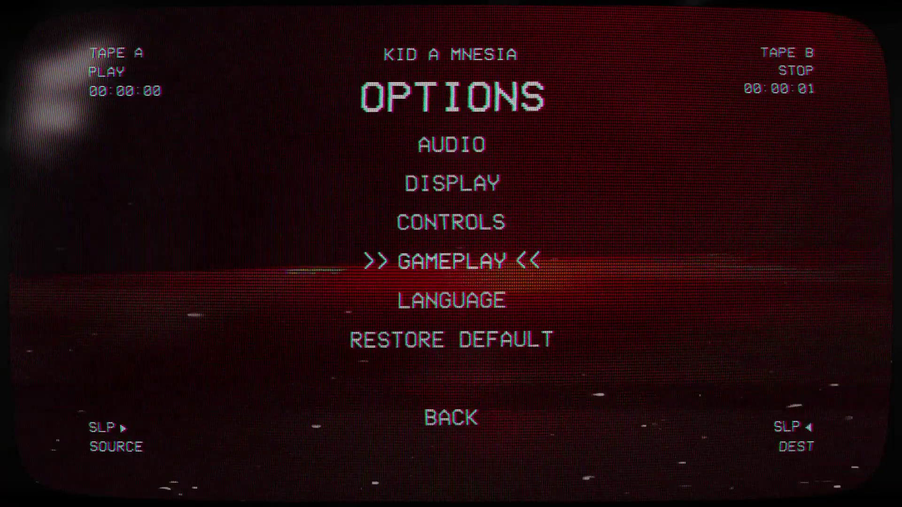
{"action": "key", "text": "Return"}
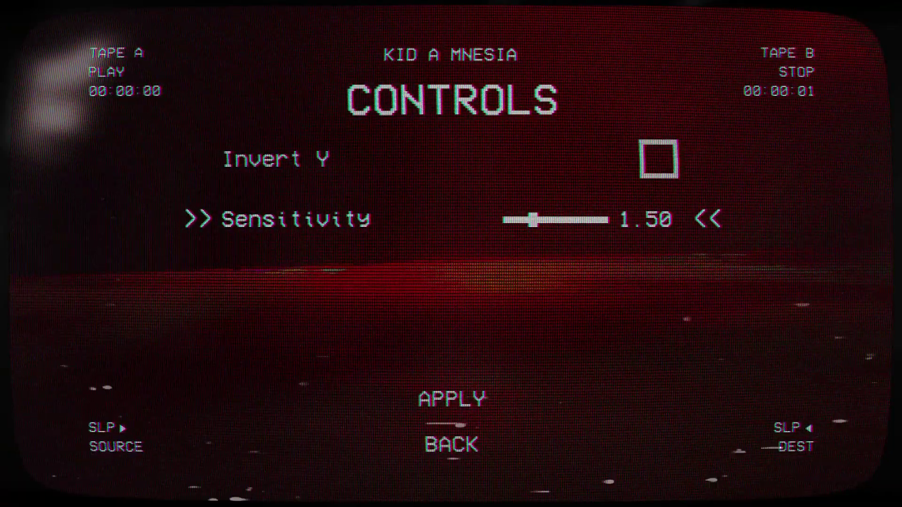
{"action": "key", "text": "Right"}
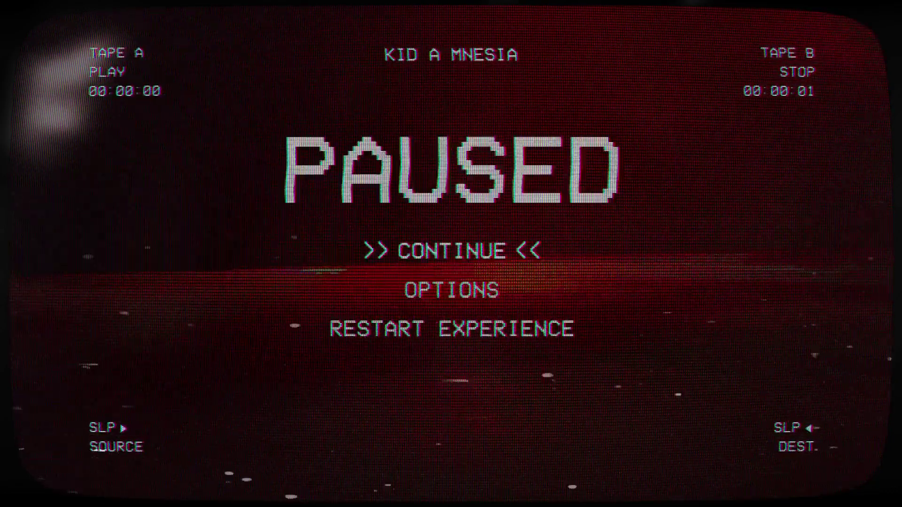
{"action": "key", "text": "Return"}
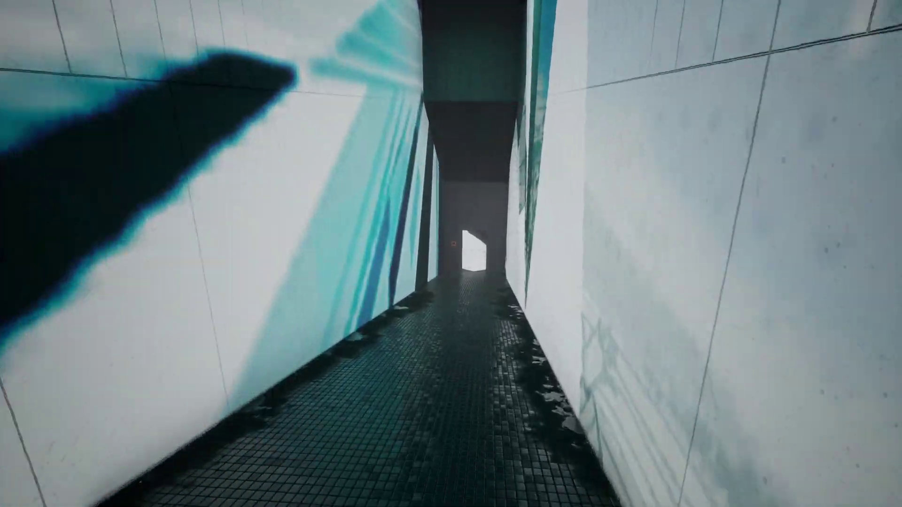
{"action": "key", "text": "w"}
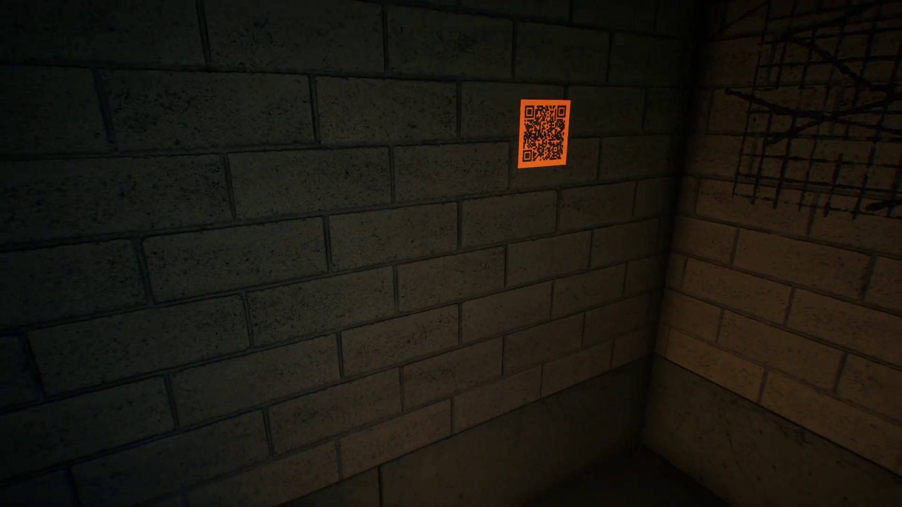
Move forward through the brick room toward the glowing monitor on the floor
{"action": "key", "text": "w"}
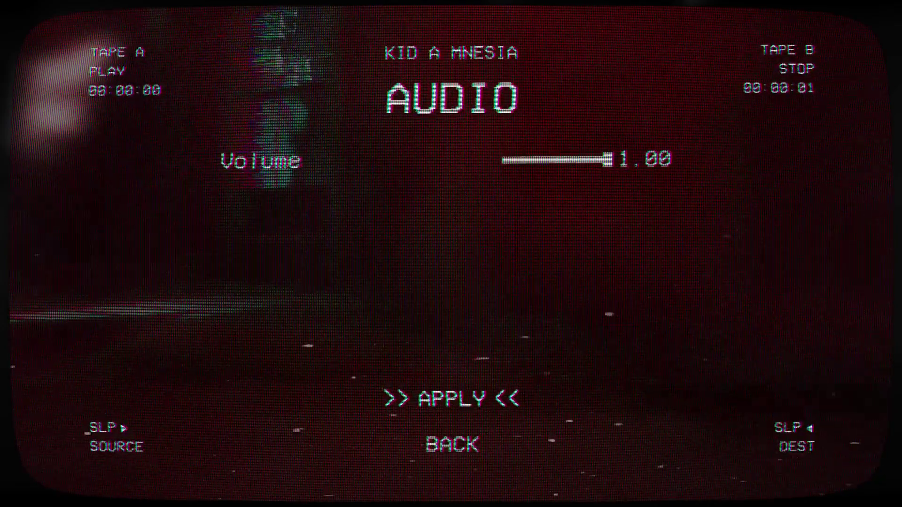
Review Gameplay settings, leaving Toggle Aim and Toggle Sprint off, then return to Paused
{"action": "key", "text": "Down"}
{"action": "key", "text": "Return"}
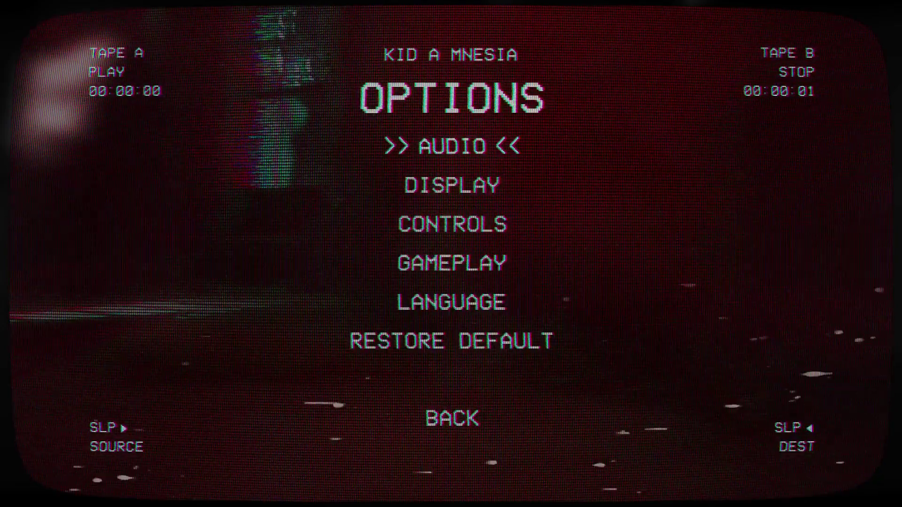
{"action": "key", "text": "Down"}
{"action": "key", "text": "Down"}
{"action": "key", "text": "Down"}
{"action": "key", "text": "Down"}
{"action": "key", "text": "Up"}
{"action": "key", "text": "Return"}
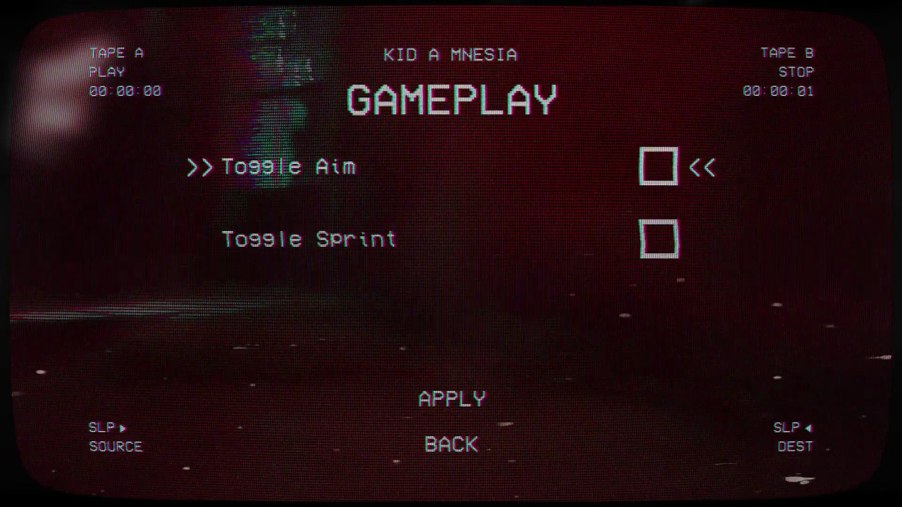
{"action": "key", "text": "Down"}
{"action": "key", "text": "Down"}
{"action": "key", "text": "Up"}
{"action": "key", "text": "Up"}
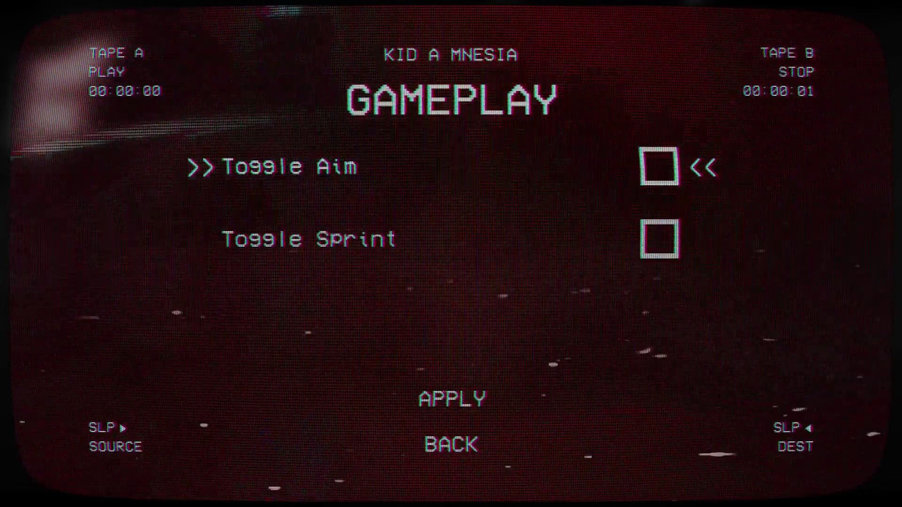
{"action": "key", "text": "Down"}
{"action": "key", "text": "Down"}
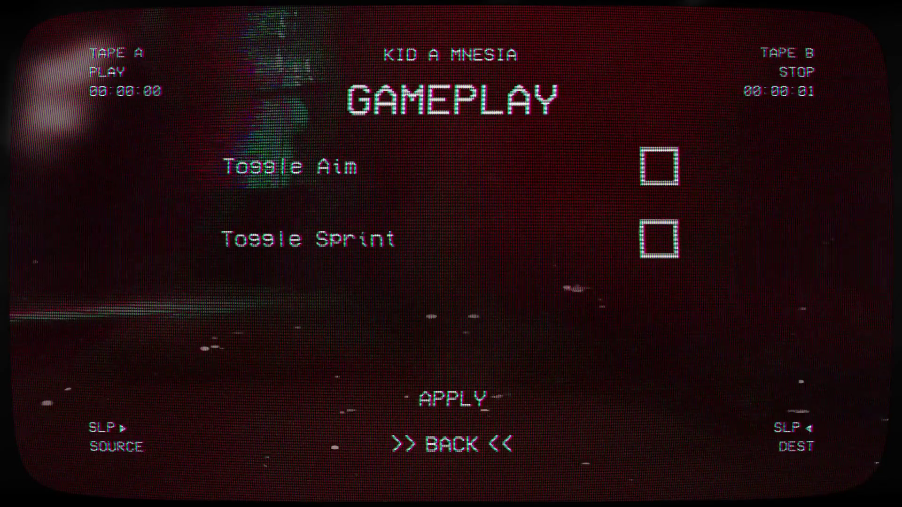
{"action": "key", "text": "Return"}
{"action": "key", "text": "Down"}
{"action": "key", "text": "Down"}
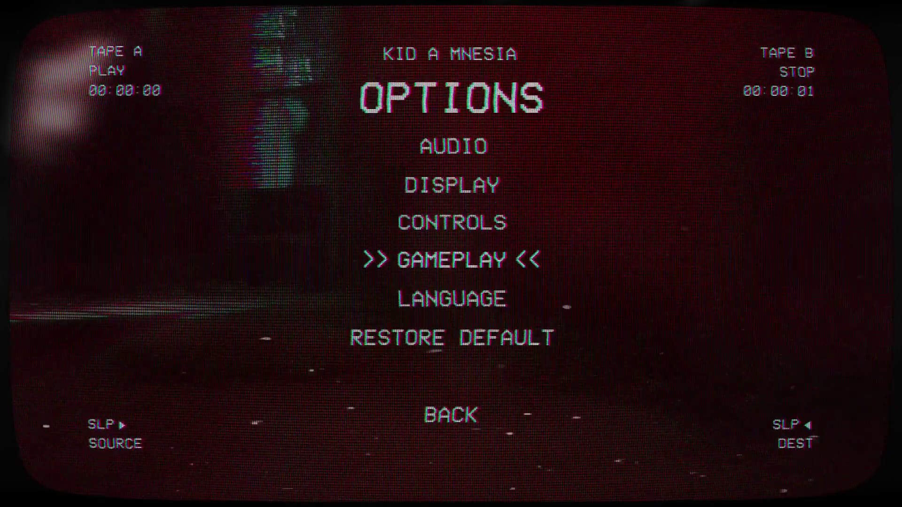
{"action": "key", "text": "Return"}
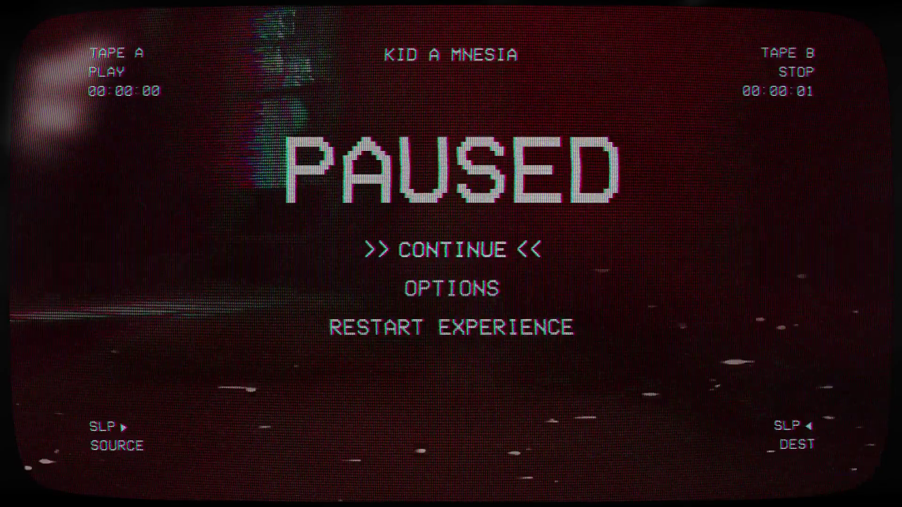
Resume, re-pause, and review Controls: Invert Y off, sensitivity 2.00
{"action": "key", "text": "Return"}
{"action": "key", "text": "Escape"}
{"action": "key", "text": "Return"}
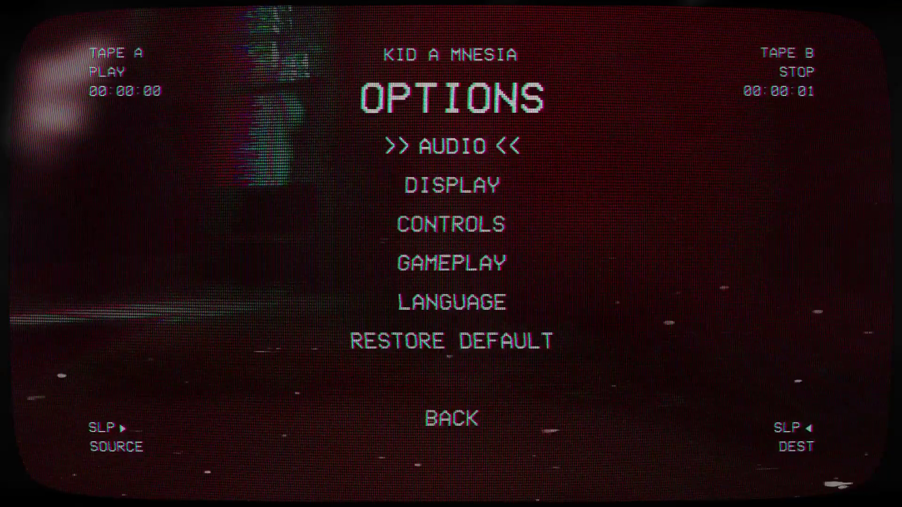
{"action": "key", "text": "Return"}
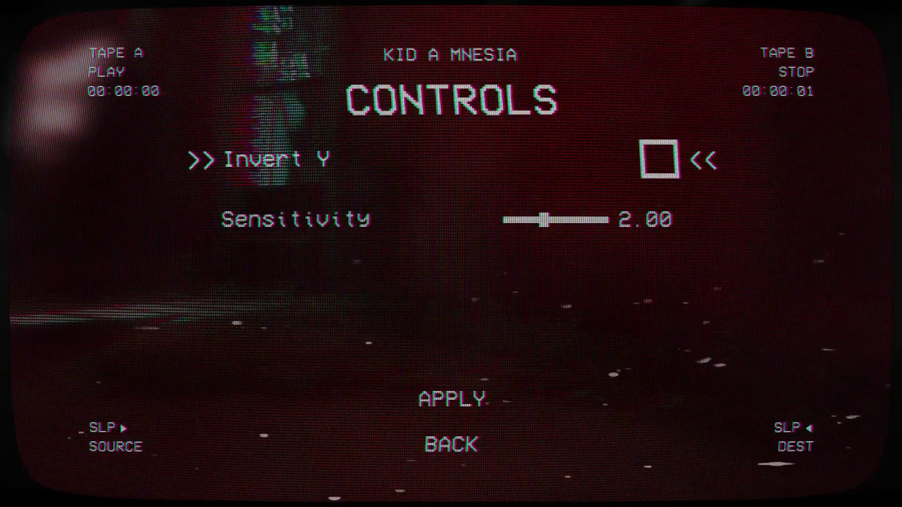
{"action": "key", "text": "Down"}
{"action": "key", "text": "Down"}
{"action": "key", "text": "Down"}
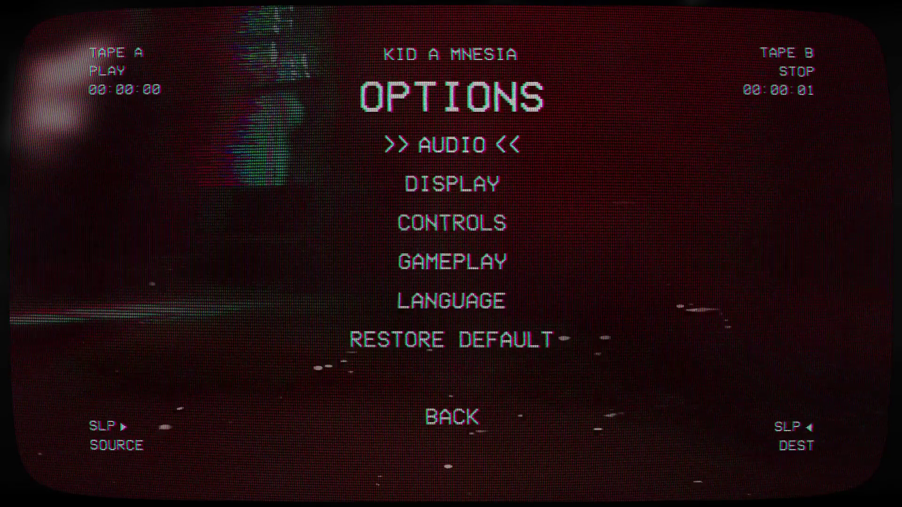
{"action": "key", "text": "Down"}
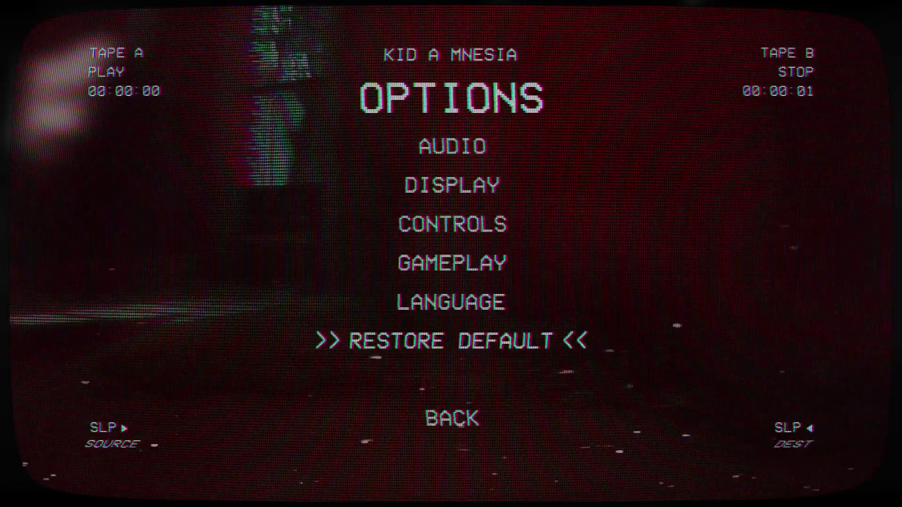
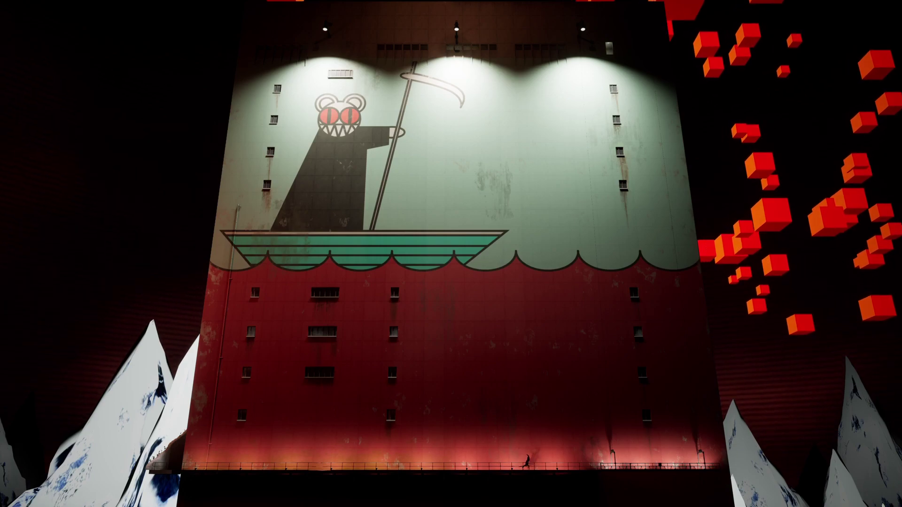
{"action": "key", "text": "Escape"}
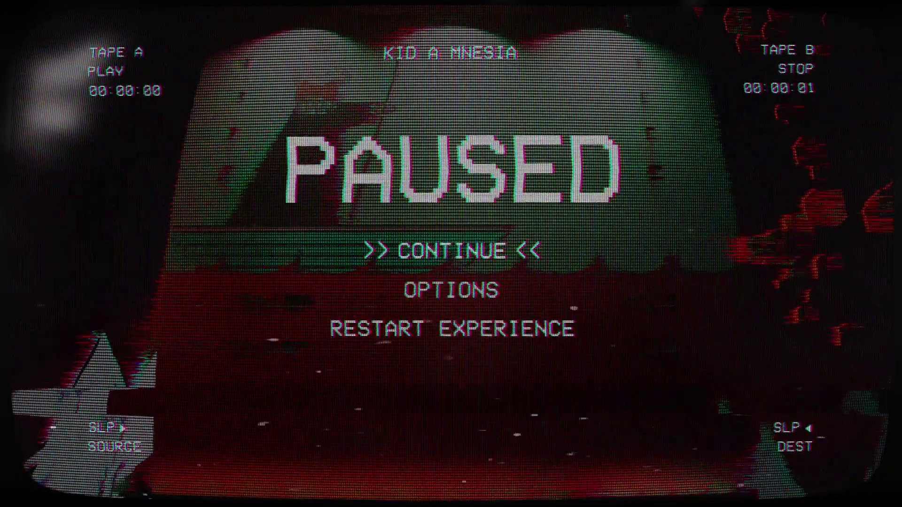
{"action": "key", "text": "Escape"}
{"action": "key", "text": "Escape"}
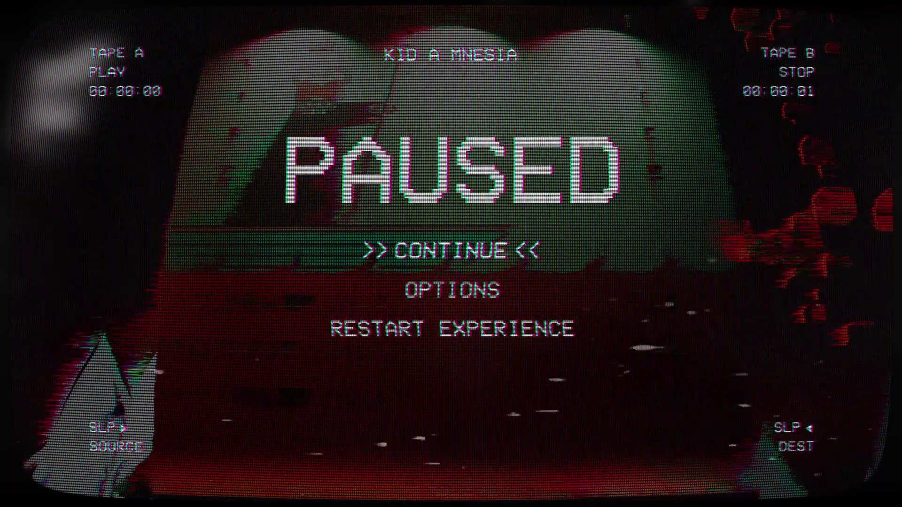
{"action": "key", "text": "Escape"}
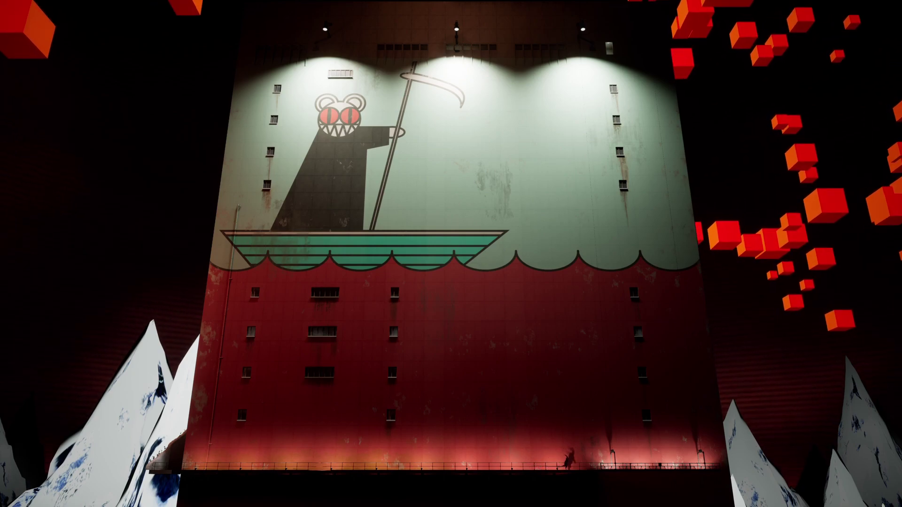